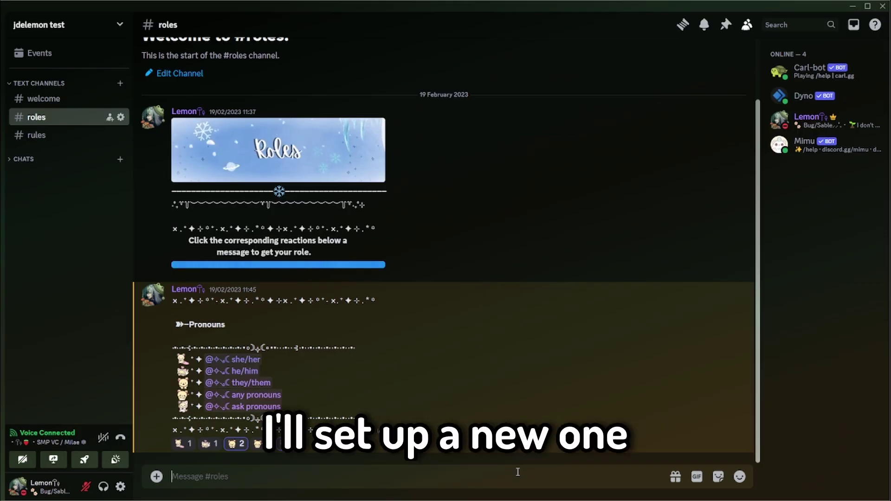
Start a message in the roles channel with a flower divider line and the heading "r♥les" in white letter emojis beneath it.
{"action": "type", "text": "───────✿───|°·✧✿✧·°|───✿───────"}
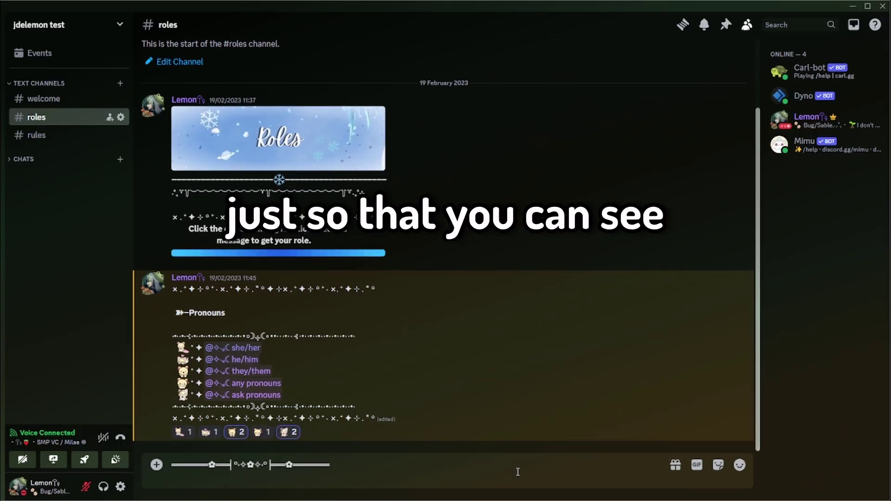
{"action": "left_click", "coordinate": [740, 464]}
{"action": "scroll", "coordinate": [673, 357], "scroll_direction": "down", "scroll_amount": 10}
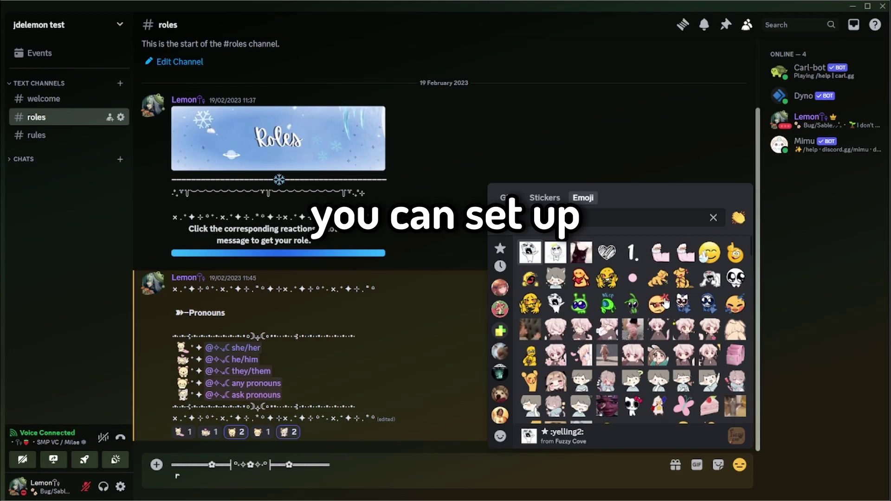
{"action": "left_click", "coordinate": [658, 334]}
{"action": "left_click", "coordinate": [739, 464]}
{"action": "scroll", "coordinate": [632, 402], "scroll_direction": "down", "scroll_amount": 10}
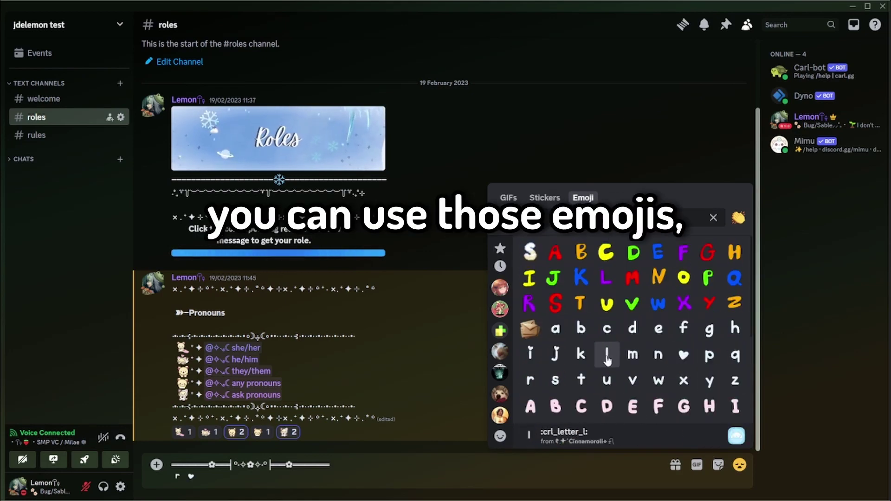
{"action": "left_click", "coordinate": [606, 354]}
{"action": "left_click", "coordinate": [739, 465]}
{"action": "left_click", "coordinate": [739, 465]}
{"action": "scroll", "coordinate": [632, 402], "scroll_direction": "down", "scroll_amount": 10}
{"action": "left_click", "coordinate": [632, 380]}
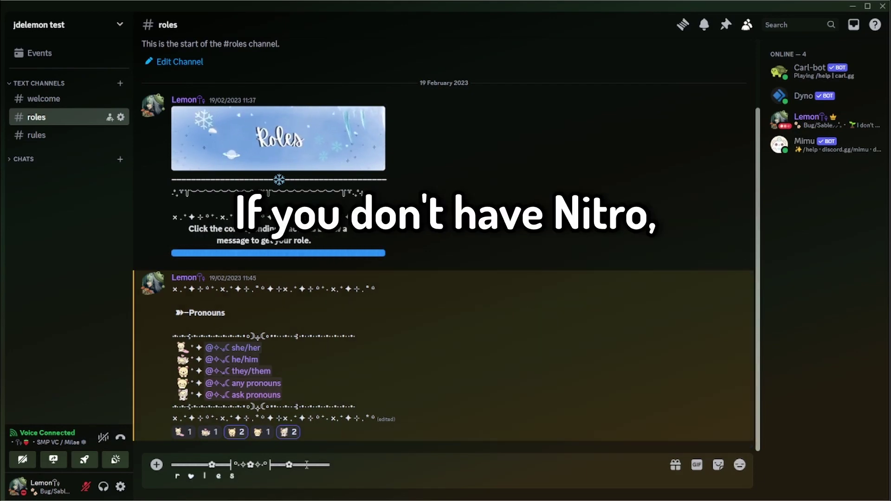
Add a line to the message with the milae_plant emoji, the ✦ decoration and the she/her role mention.
{"action": "left_click", "coordinate": [306, 464]}
{"action": "key", "text": "shift+Return"}
{"action": "left_click", "coordinate": [740, 442]}
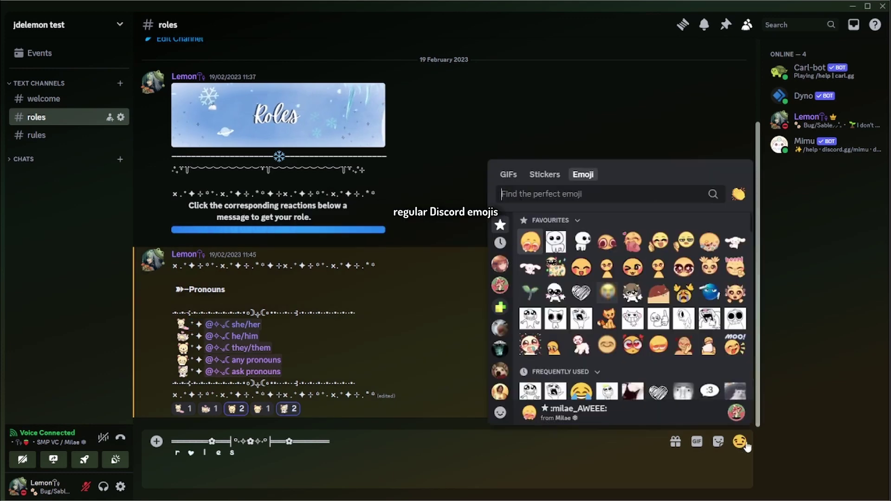
{"action": "scroll", "coordinate": [632, 325], "scroll_direction": "up", "scroll_amount": 5}
{"action": "left_click", "coordinate": [606, 292]}
{"action": "type", "text": "⋆✦ @⊹.☾ she/her"}
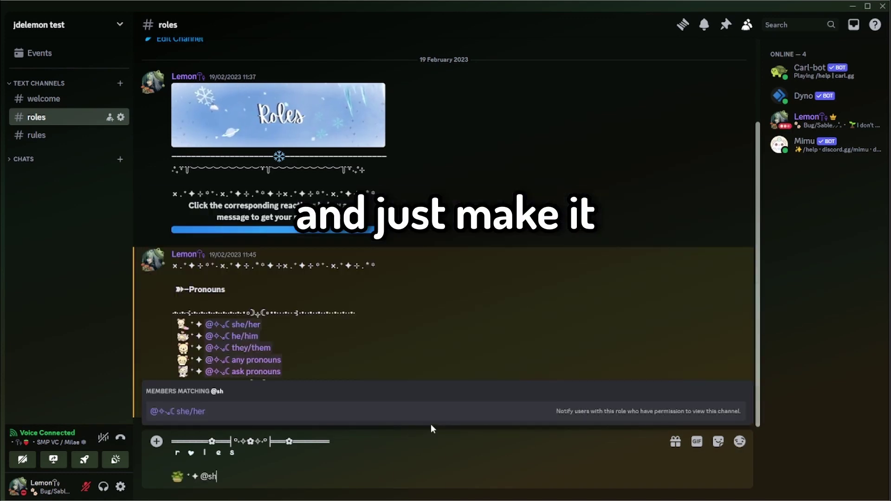
Add a line below with the milae_Mushroomeye emoji, the ✦ decoration and the he/him role mention.
{"action": "key", "text": "shift+Return"}
{"action": "left_click", "coordinate": [738, 430]}
{"action": "left_click", "coordinate": [686, 314]}
{"action": "type", "text": "˚✦ @⊹.☾"}
{"action": "type", "text": "he"}
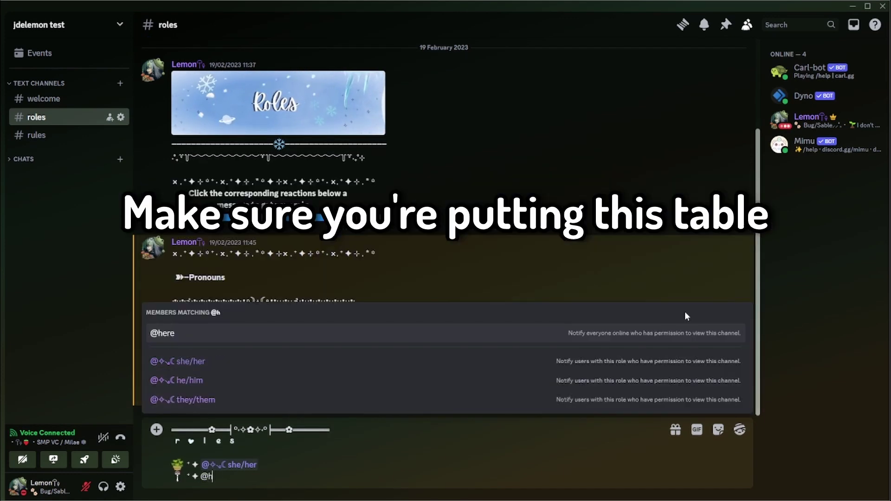
{"action": "key", "text": "Down"}
{"action": "key", "text": "Return"}
Add a third line with a leafy plant emoji, the ✦ decoration and the they/them role mention.
{"action": "key", "text": "shift+Return"}
{"action": "left_click", "coordinate": [740, 418]}
{"action": "left_click", "coordinate": [687, 321]}
{"action": "type", "text": "˚✦ @⊹.☾"}
{"action": "type", "text": "they"}
{"action": "key", "text": "Return"}
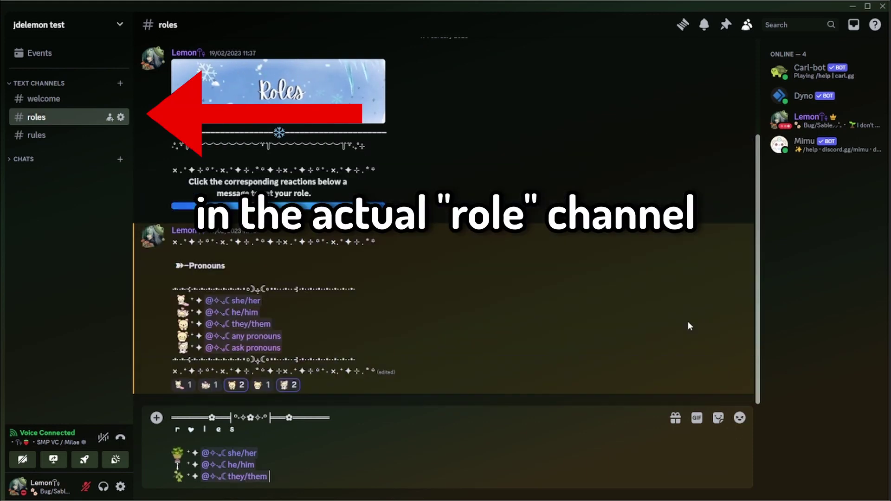
Close the message with a copy of the flower divider line and send it to the roles channel.
{"action": "key", "text": "shift+Return"}
{"action": "left_click_drag", "start_coordinate": [341, 390], "coordinate": [171, 390]}
{"action": "key", "text": "ctrl+c"}
{"action": "key", "text": "ctrl+End"}
{"action": "key", "text": "ctrl+v"}
{"action": "key", "text": "Return"}
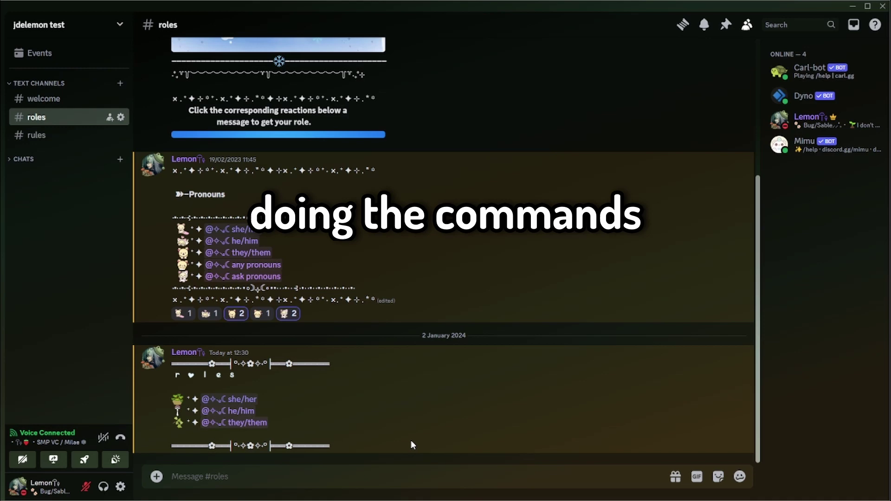
{"action": "left_click", "coordinate": [120, 118]}
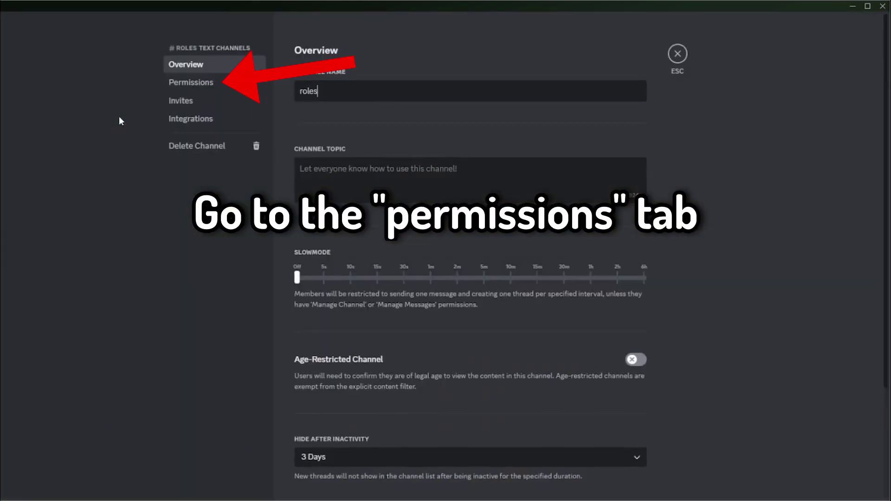
{"action": "left_click", "coordinate": [188, 85]}
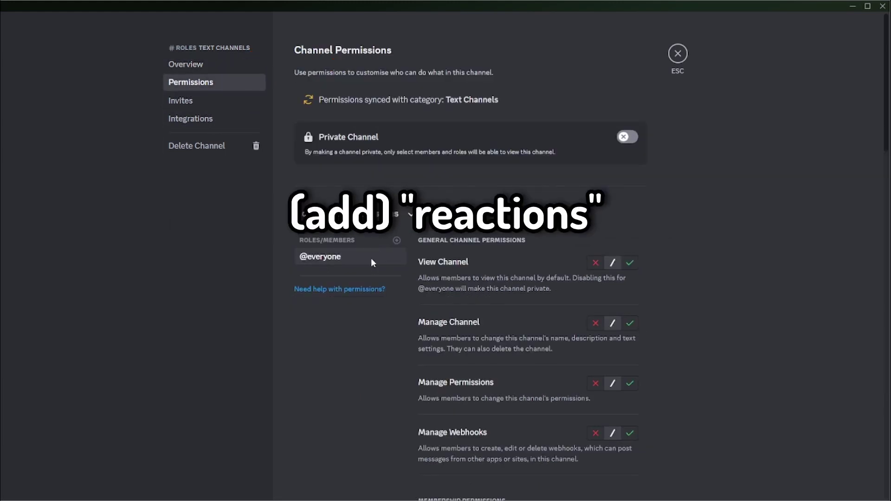
{"action": "scroll", "coordinate": [469, 238], "scroll_direction": "down", "scroll_amount": 2}
{"action": "scroll", "coordinate": [476, 250], "scroll_direction": "down", "scroll_amount": 10}
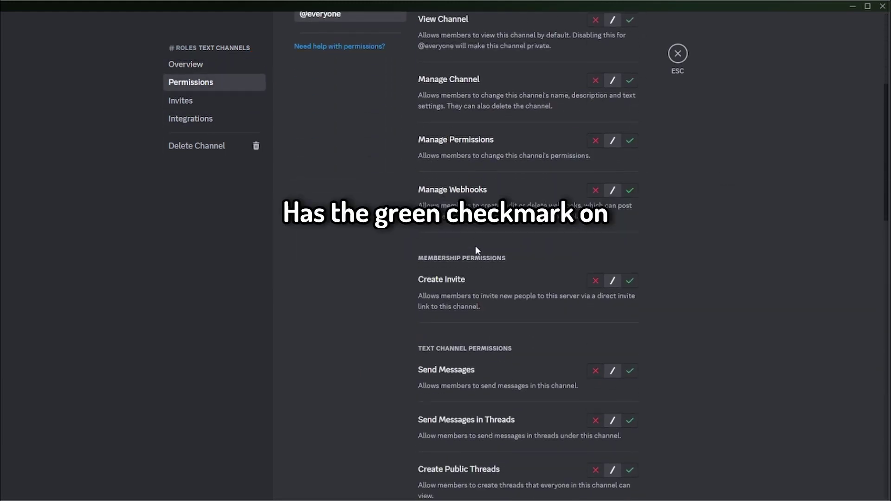
{"action": "scroll", "coordinate": [475, 251], "scroll_direction": "down", "scroll_amount": 3}
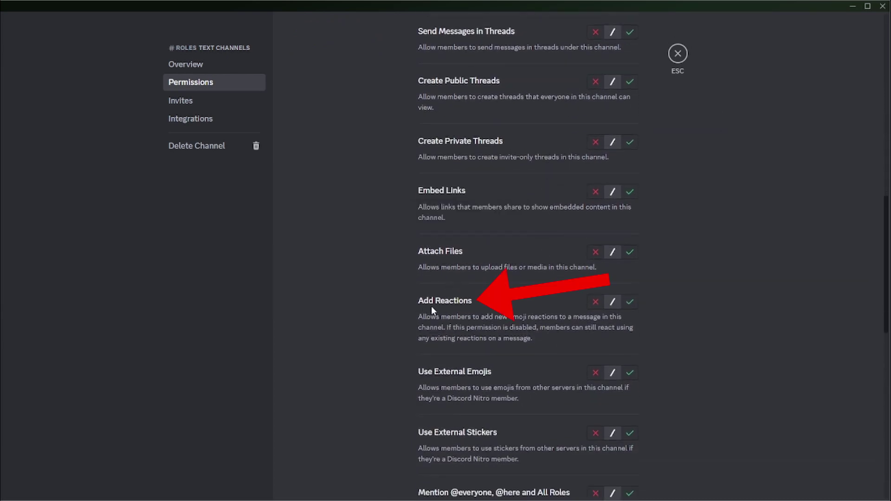
{"action": "left_click", "coordinate": [631, 304]}
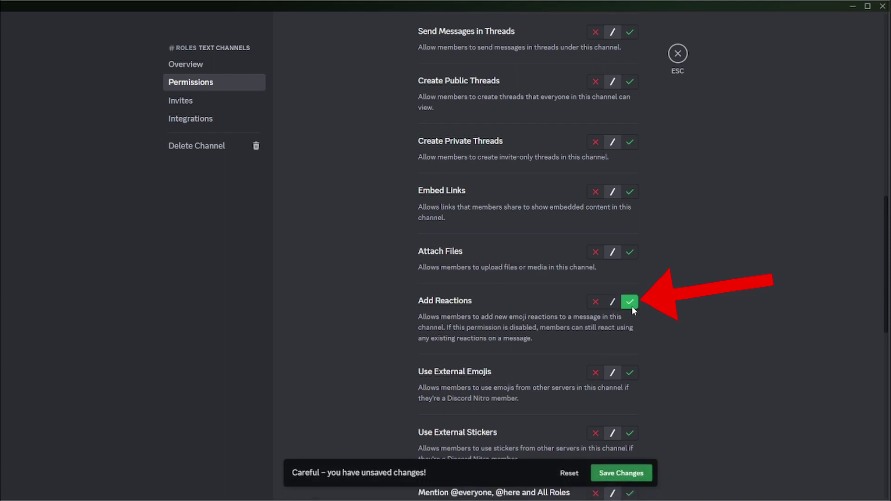
{"action": "left_click", "coordinate": [645, 478]}
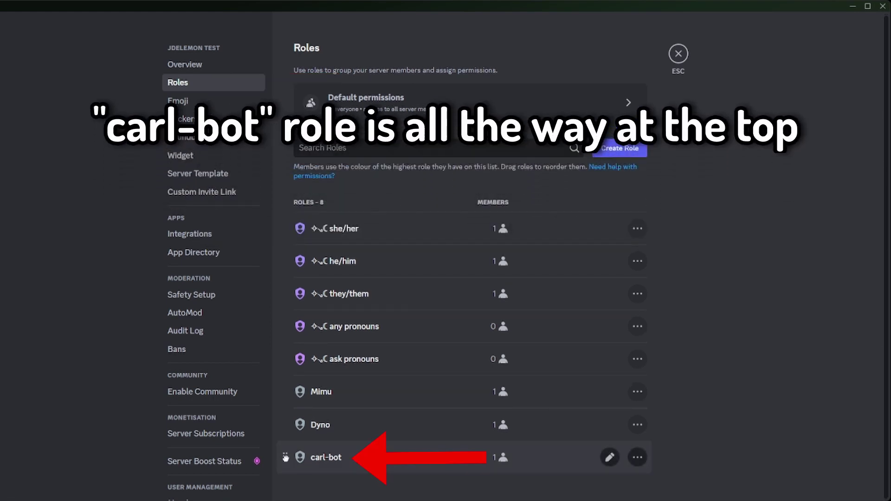
Move the carl-bot role above all other roles in the server's role list and save the changes.
{"action": "left_click_drag", "start_coordinate": [285, 457], "coordinate": [288, 229]}
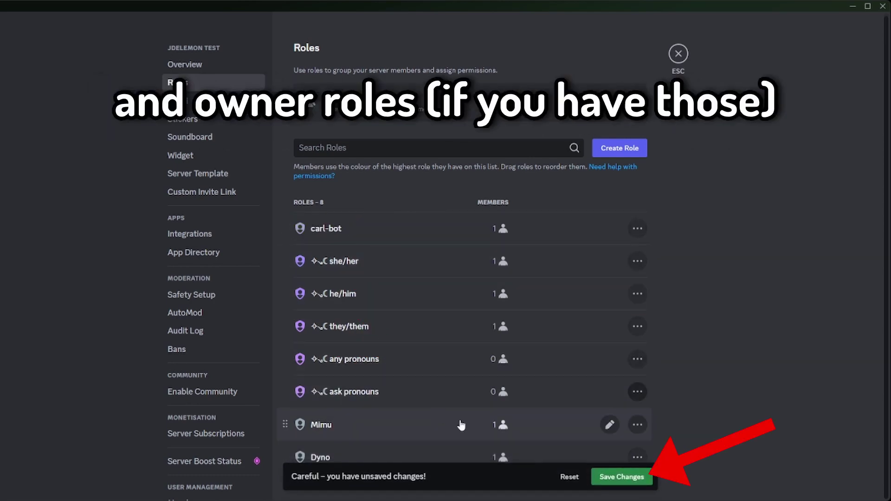
{"action": "left_click", "coordinate": [632, 476]}
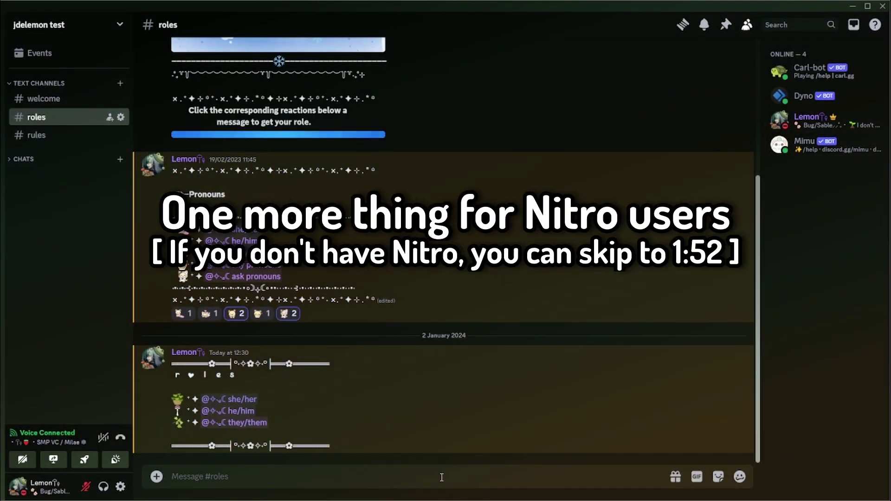
Inspect which server the plant and mushroom emojis in the roles message come from, and view Carl-bot's profile.
{"action": "left_click", "coordinate": [176, 402]}
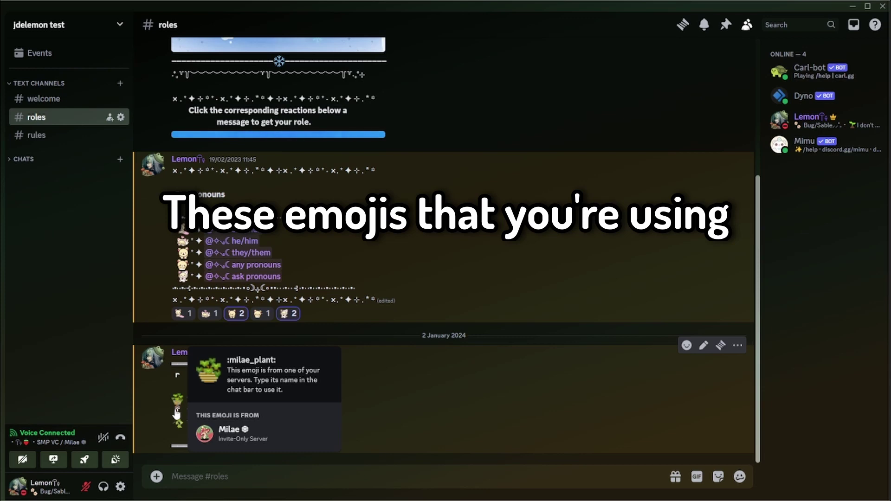
{"action": "left_click", "coordinate": [176, 412]}
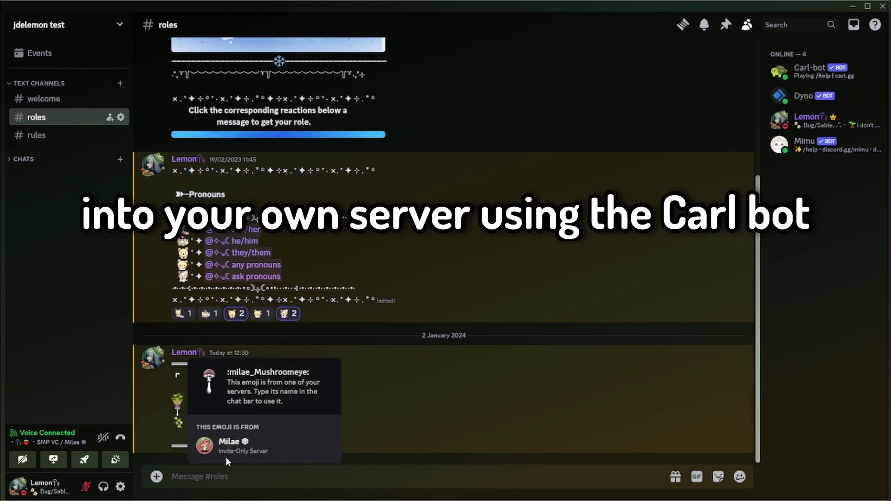
{"action": "left_click", "coordinate": [609, 494]}
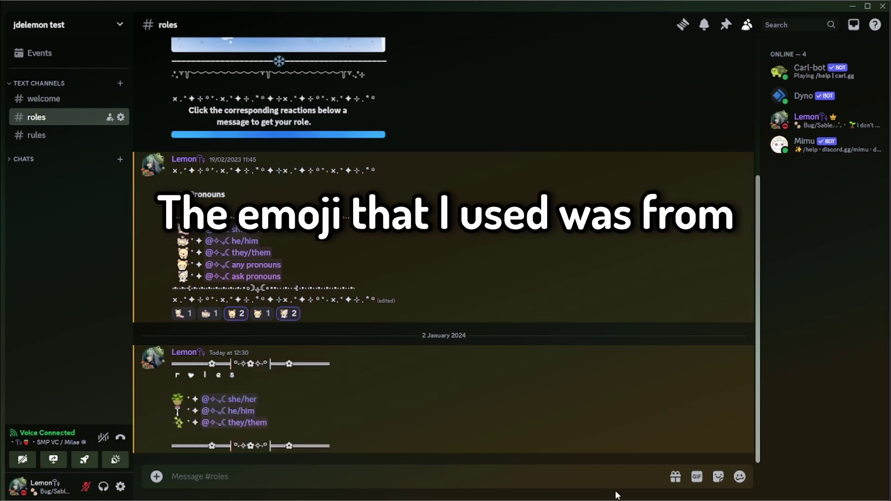
{"action": "key", "text": "shift"}
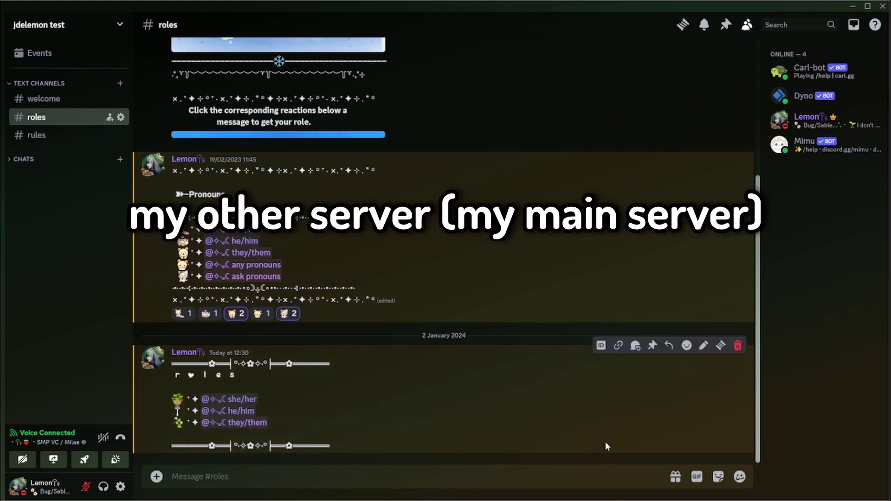
{"action": "left_click", "coordinate": [823, 72]}
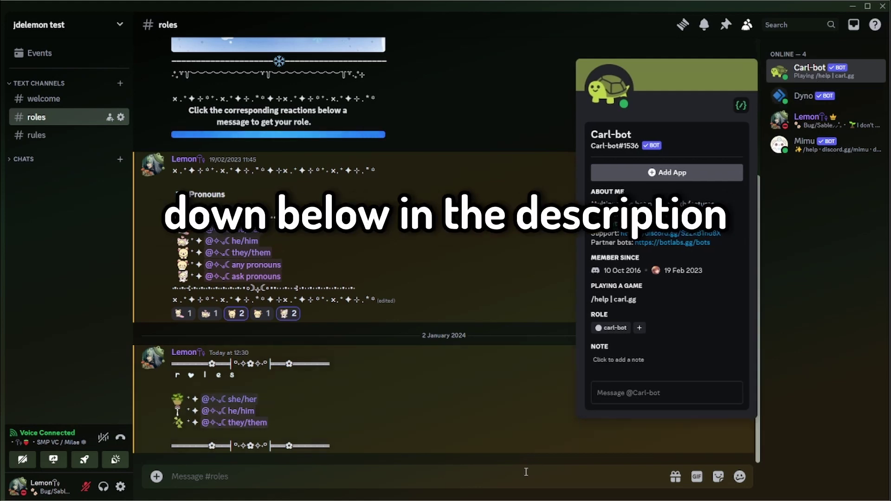
Send the command "!steal" with the milae_plant emoji to copy that emoji into this server.
{"action": "left_click", "coordinate": [524, 482]}
{"action": "type", "text": "!s"}
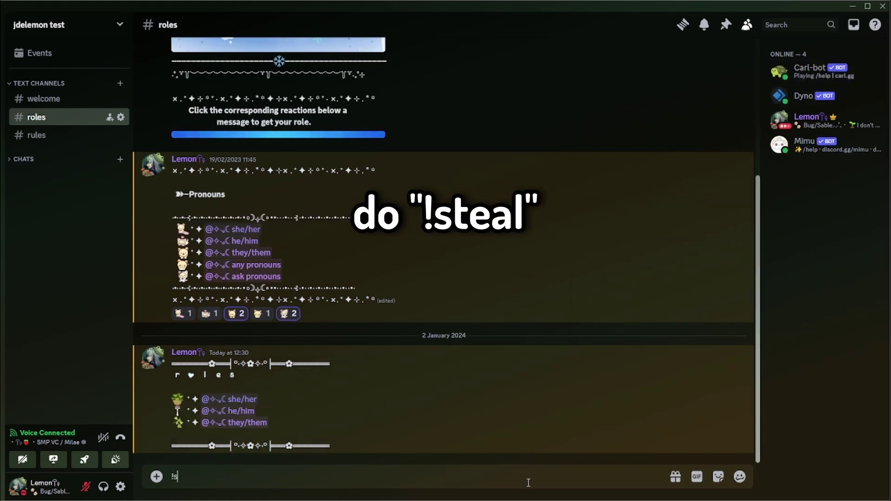
{"action": "type", "text": "teal"}
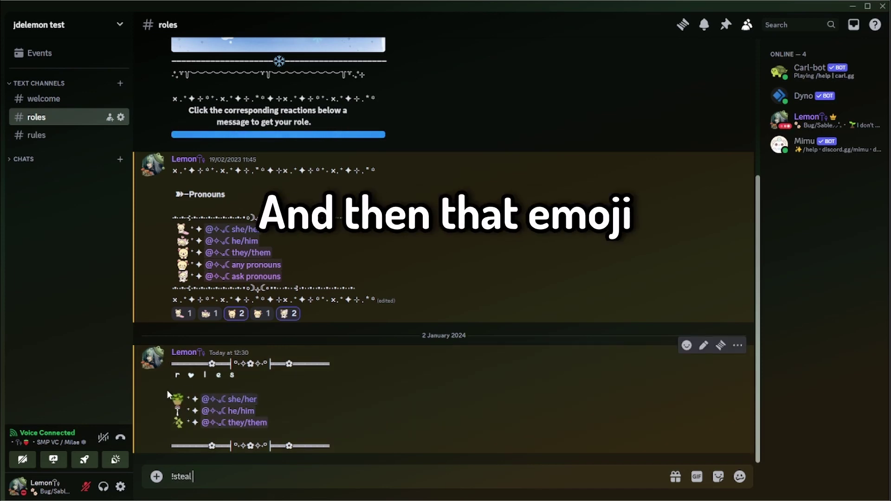
{"action": "left_click", "coordinate": [177, 399]}
{"action": "left_click", "coordinate": [298, 488]}
{"action": "type", "text": ":milae_plant:"}
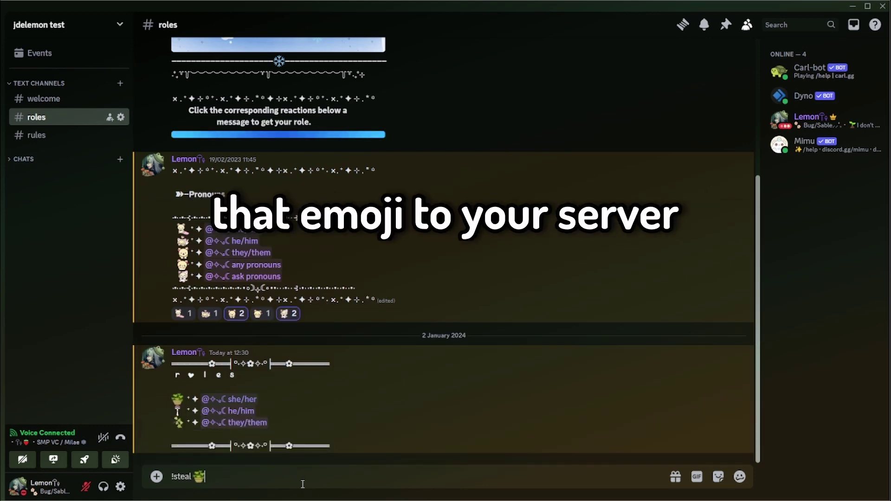
{"action": "key", "text": "Return"}
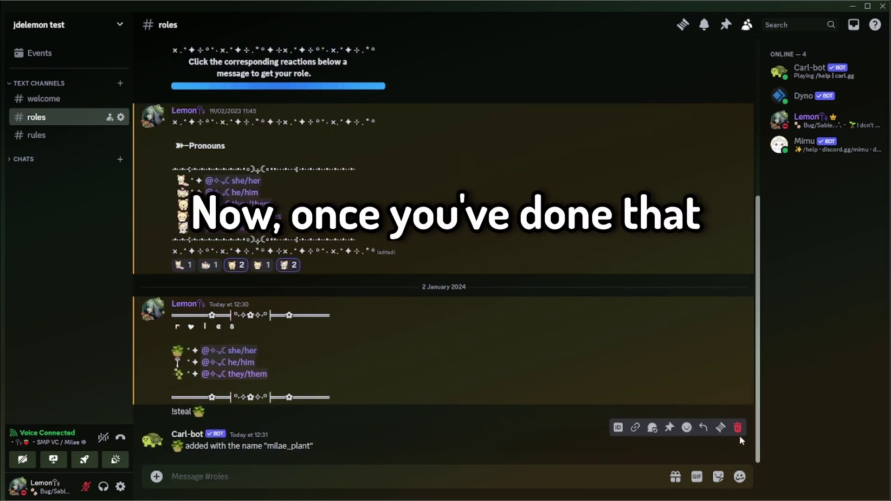
Delete Carl-bot's reply and the !steal message from the roles channel.
{"action": "left_click", "coordinate": [738, 426], "text": "shift"}
{"action": "left_click", "coordinate": [739, 439], "text": "shift"}
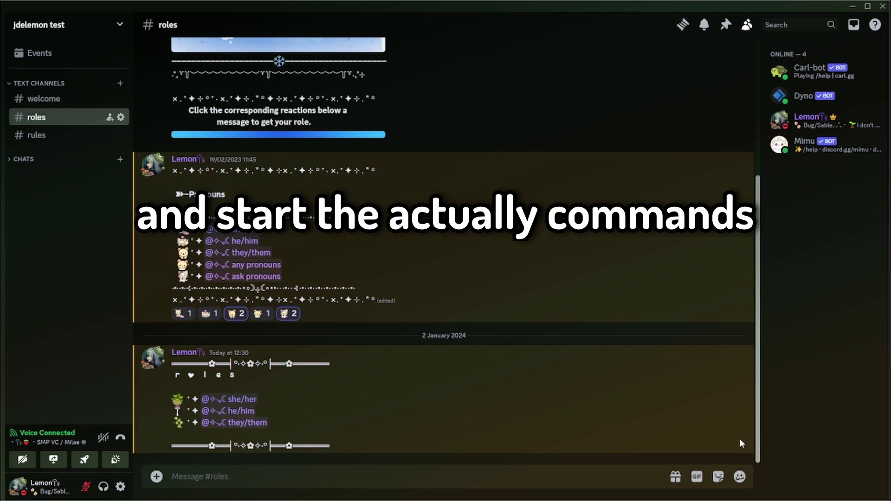
Start Carl-bot's /reactionrole add command and fill its message_id with the copied ID of the new roles message.
{"action": "type", "text": "/reaction"}
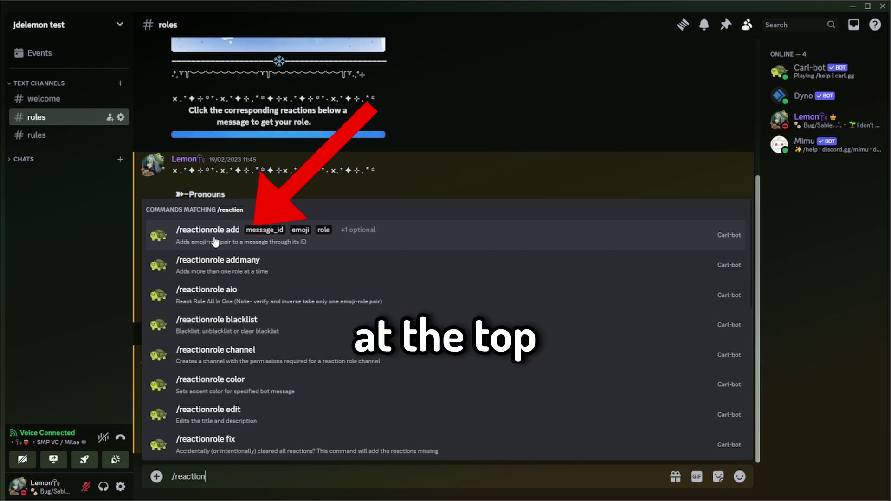
{"action": "left_click", "coordinate": [215, 241]}
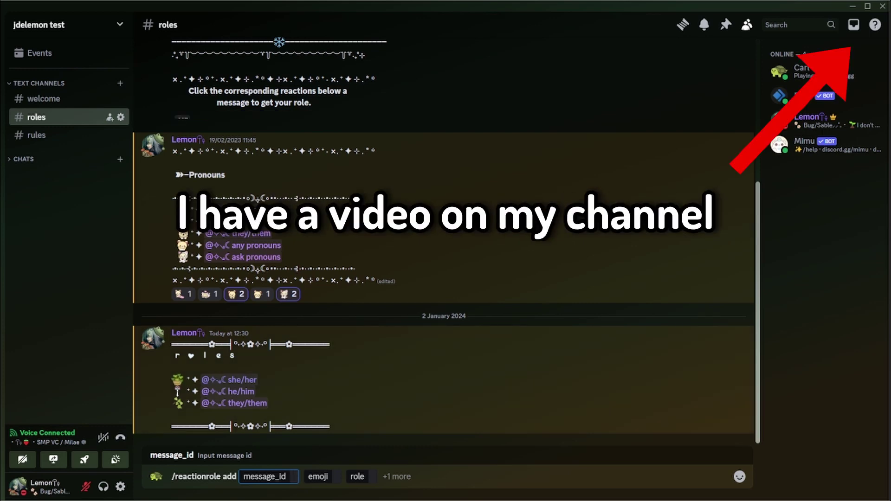
{"action": "right_click", "coordinate": [389, 399]}
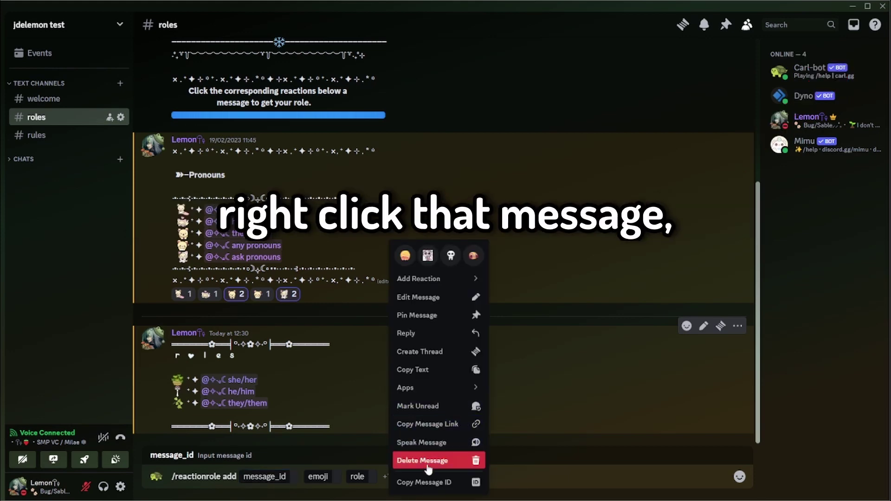
{"action": "left_click", "coordinate": [440, 483]}
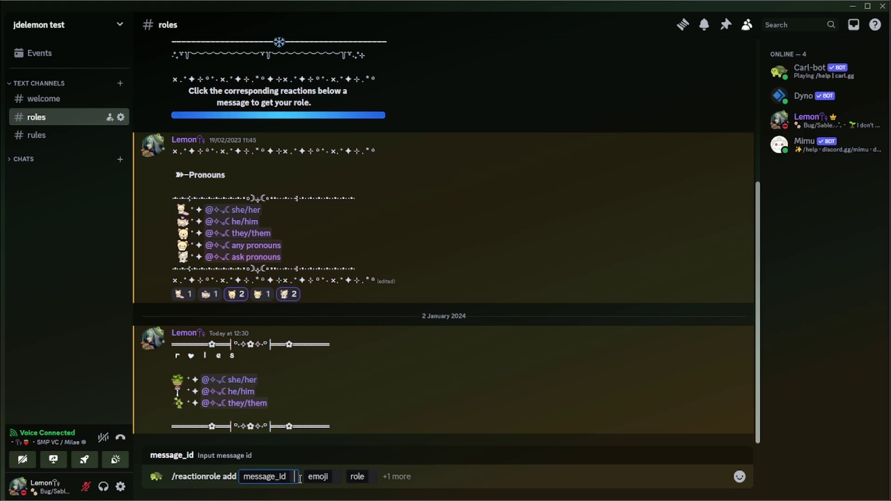
{"action": "key", "text": "ctrl+v"}
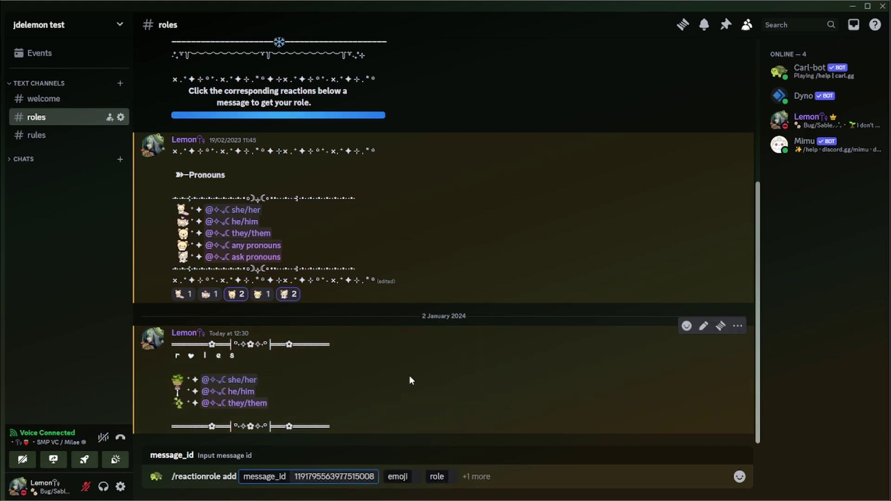
Set the reaction role command's emoji to this server's own :milae_plant:.
{"action": "left_click", "coordinate": [410, 477]}
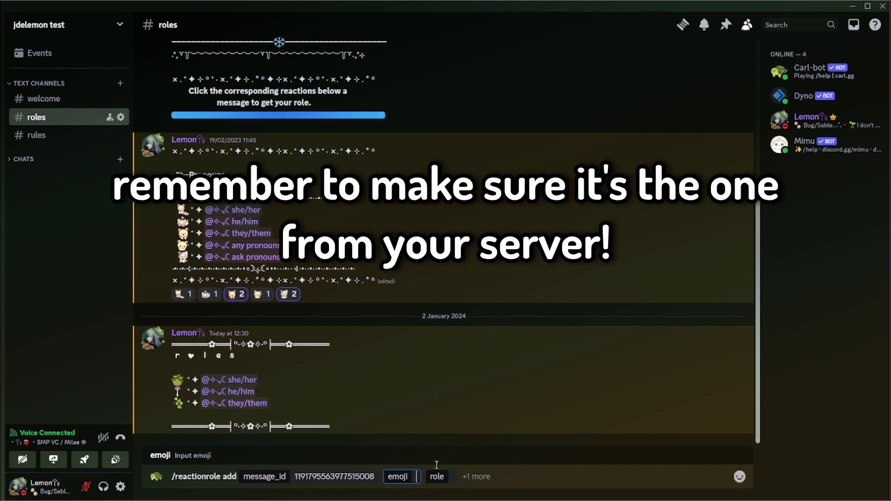
{"action": "type", "text": ":milae_plant"}
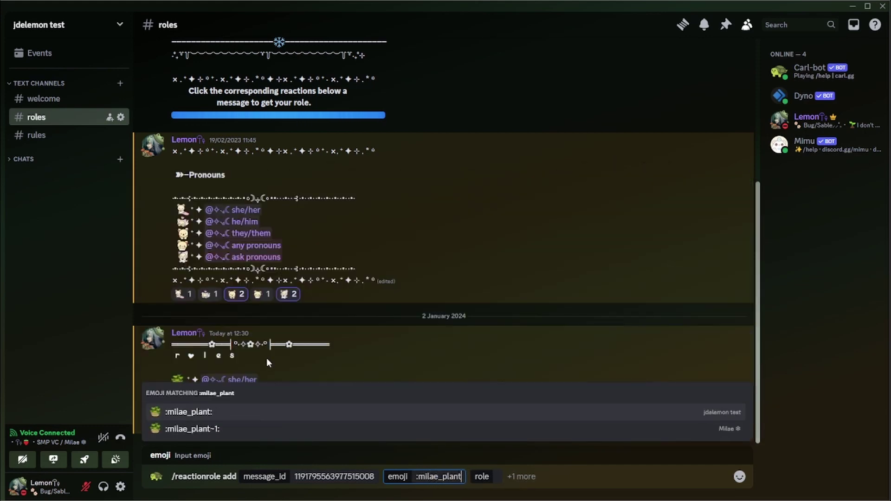
{"action": "key", "text": "Return"}
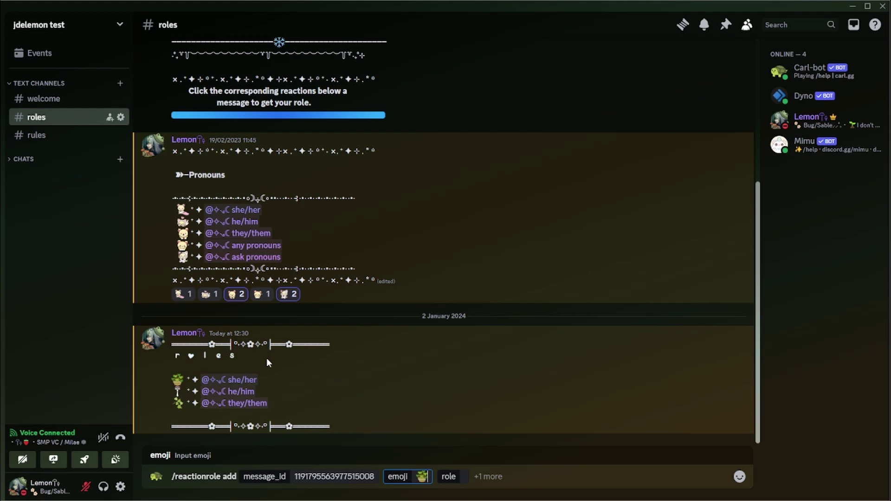
Set the reaction role command's role to she/her and send the command.
{"action": "left_click", "coordinate": [469, 475]}
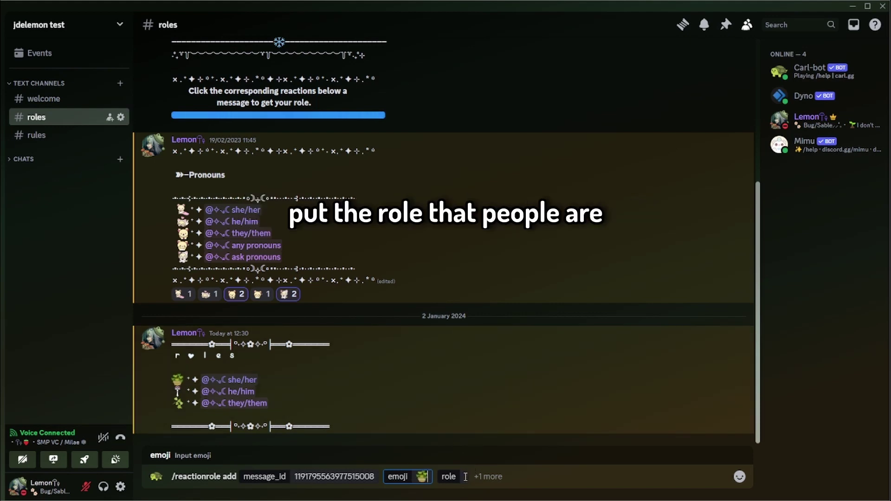
{"action": "type", "text": "she"}
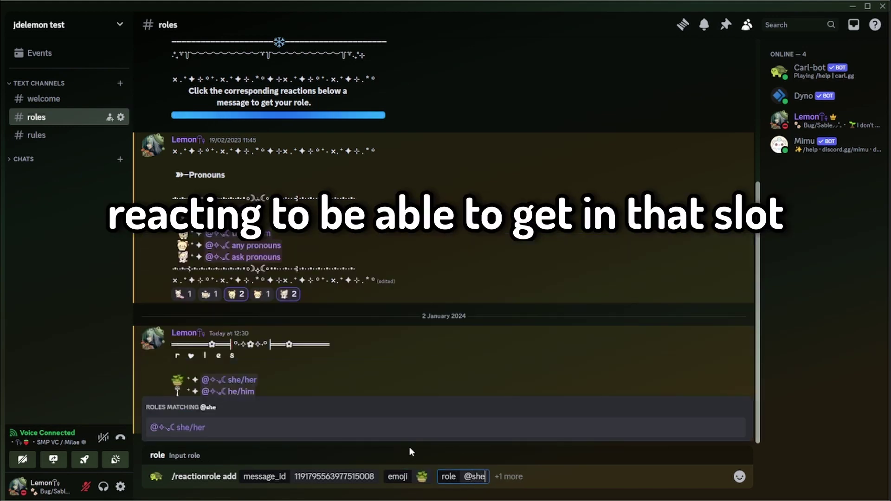
{"action": "key", "text": "Return"}
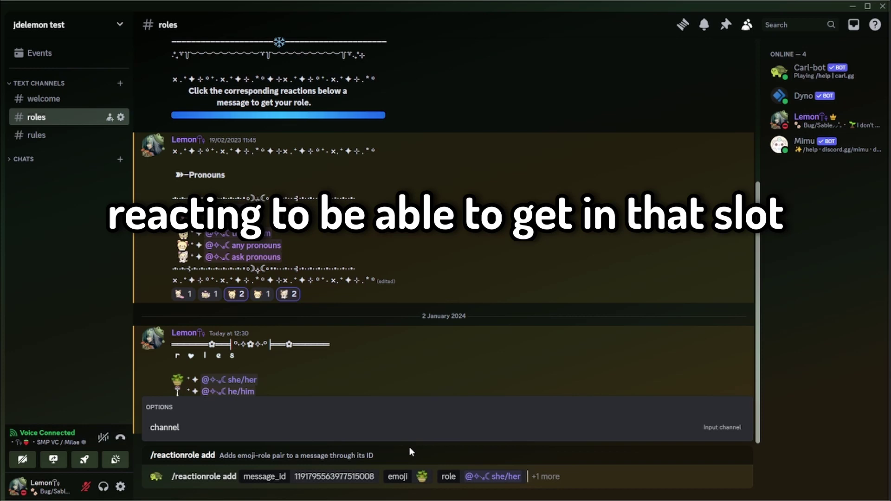
{"action": "key", "text": "Return"}
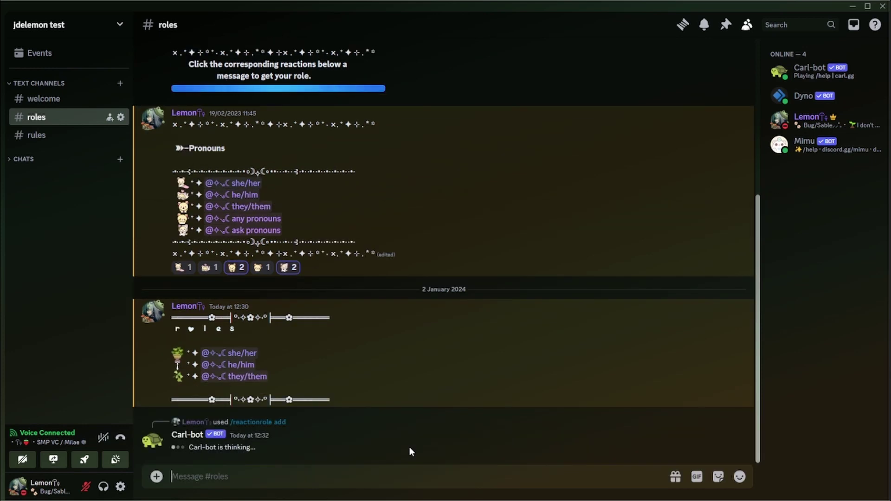
React to the new roles message with the she/her plant emoji and check the roles on your own member profile before and after reacting.
{"action": "left_click", "coordinate": [835, 119]}
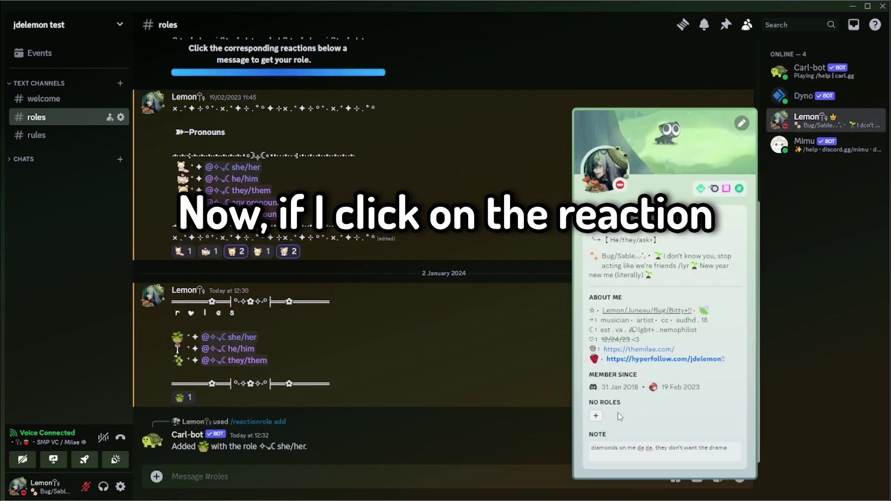
{"action": "left_click", "coordinate": [185, 398]}
{"action": "left_click", "coordinate": [837, 118]}
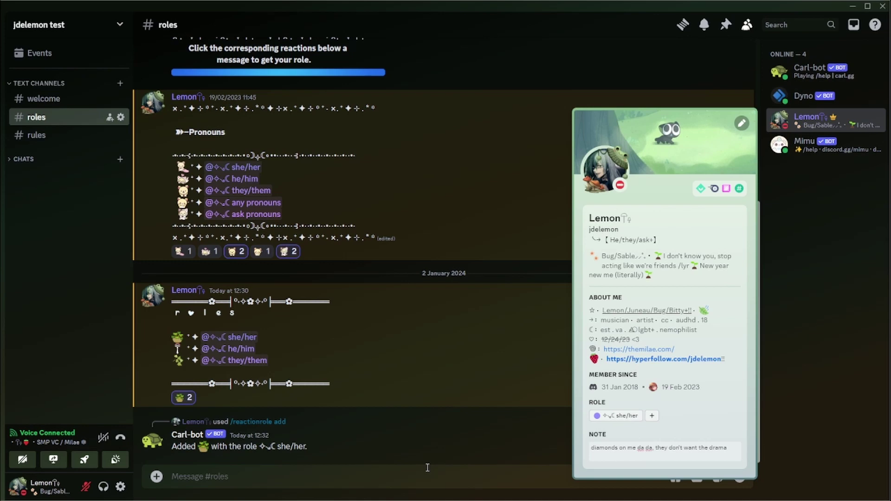
Send Carl-bot's /reactionrole add command with the copied message ID, pairing the :milae_Mushroomeye: emoji with the he/him role.
{"action": "left_click", "coordinate": [461, 471]}
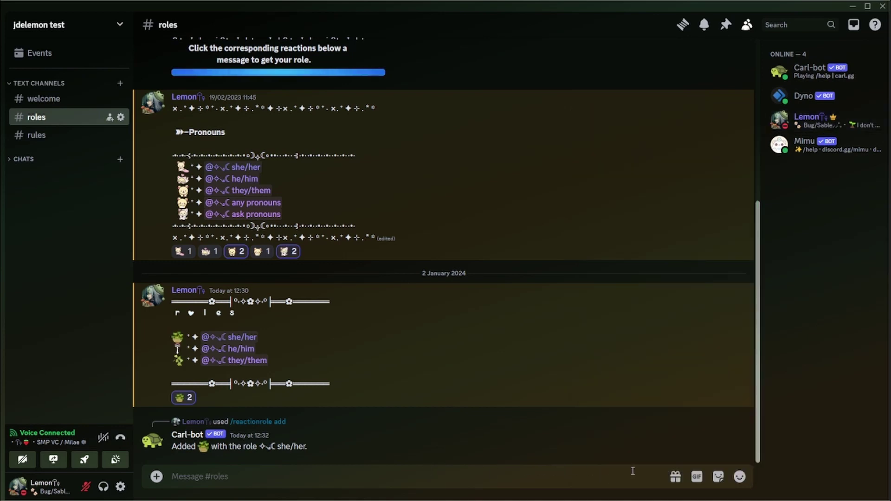
{"action": "type", "text": "/reac"}
{"action": "key", "text": "Tab"}
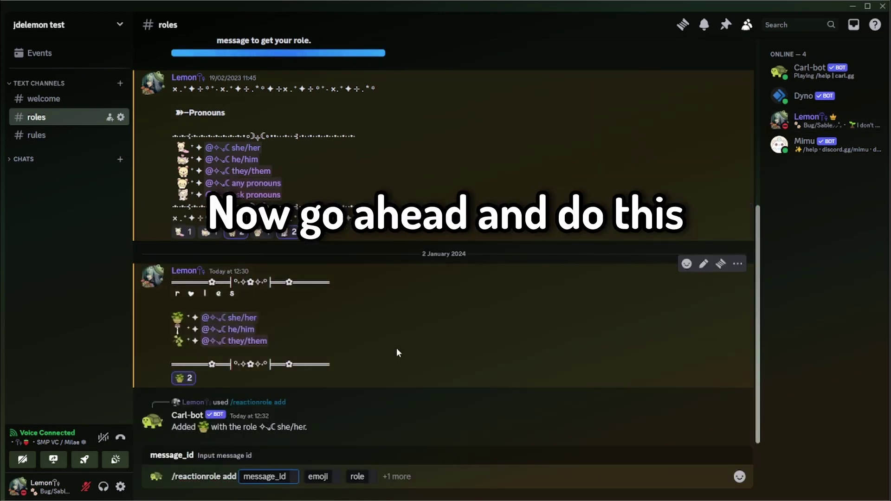
{"action": "key", "text": "ctrl+v"}
{"action": "left_click", "coordinate": [419, 476]}
{"action": "type", "text": ":milae"}
{"action": "key", "text": "Return"}
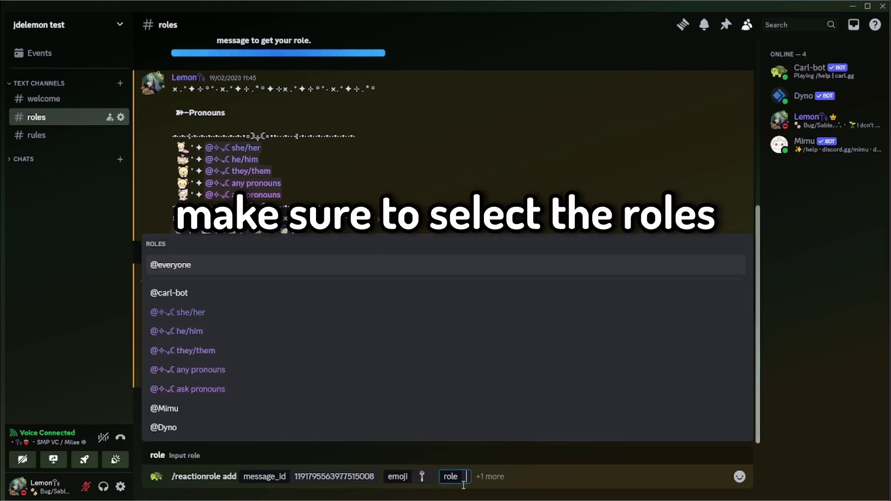
{"action": "key", "text": "Return"}
Send another /reactionrole add command for the same message ID, pairing the :milae_ivy_plant: emoji with the they/them role.
{"action": "type", "text": "/reac"}
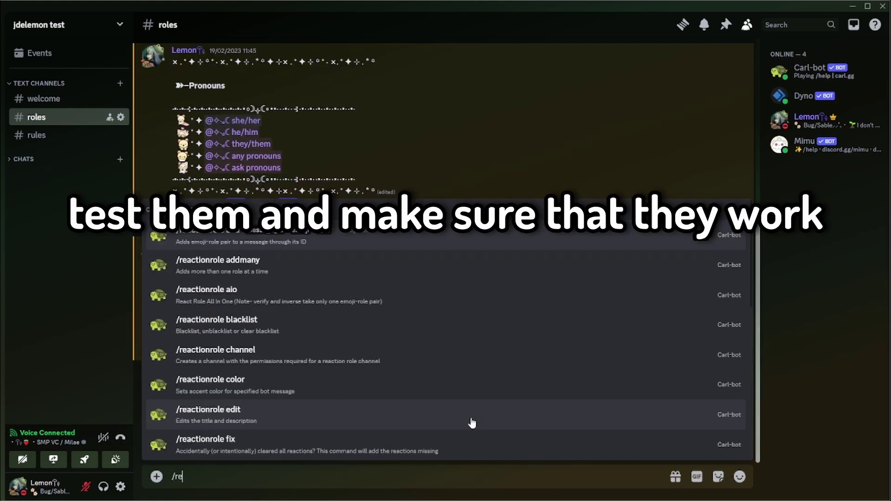
{"action": "key", "text": "Tab"}
{"action": "key", "text": "ctrl+v"}
{"action": "left_click", "coordinate": [415, 477]}
{"action": "type", "text": ":milae_"}
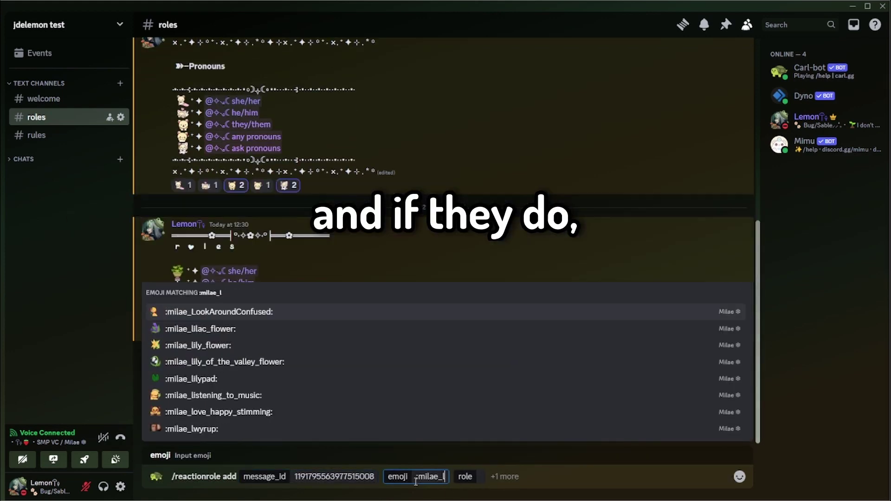
{"action": "left_click", "coordinate": [178, 297]}
{"action": "key", "text": "Escape"}
{"action": "left_click", "coordinate": [278, 219]}
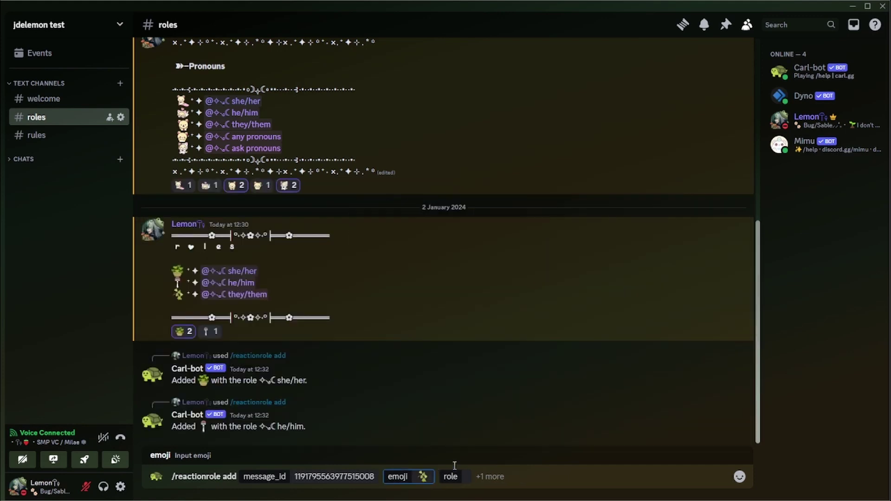
{"action": "type", "text": "they"}
{"action": "key", "text": "Return"}
{"action": "key", "text": "Return"}
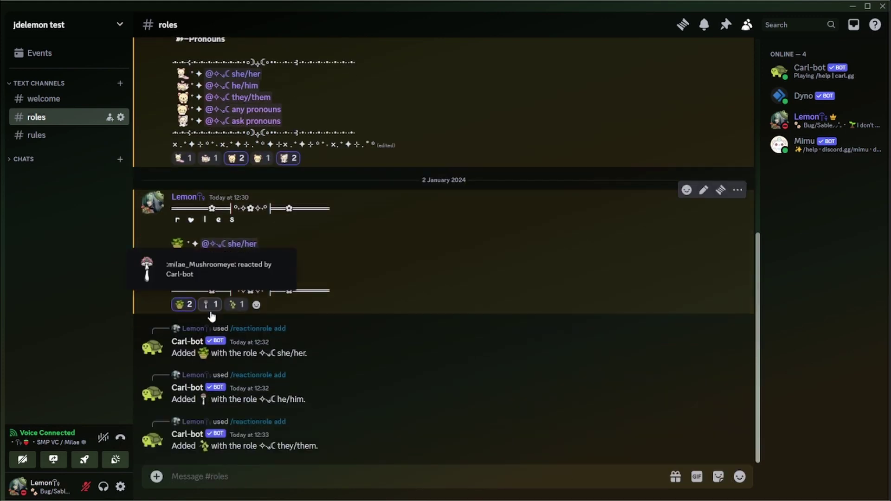
React to the new roles message with the mushroom and ivy emojis, and check the assigned roles on your own member profile.
{"action": "left_click", "coordinate": [210, 305]}
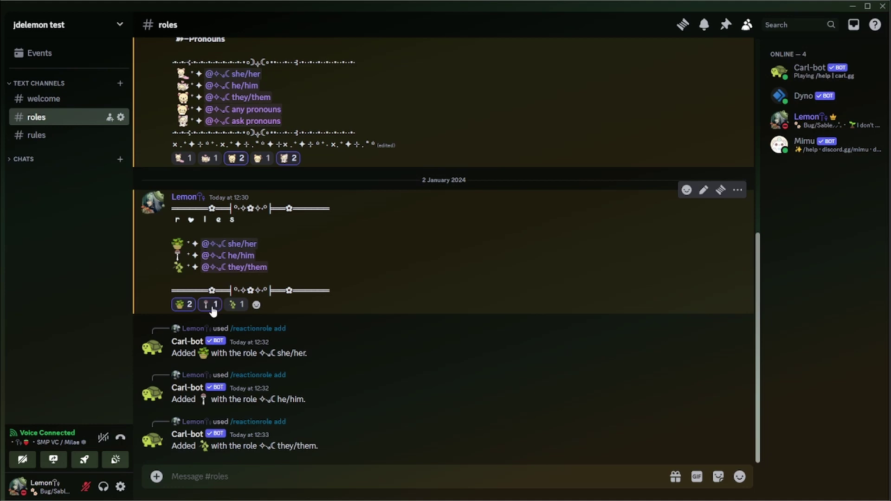
{"action": "left_click", "coordinate": [237, 305]}
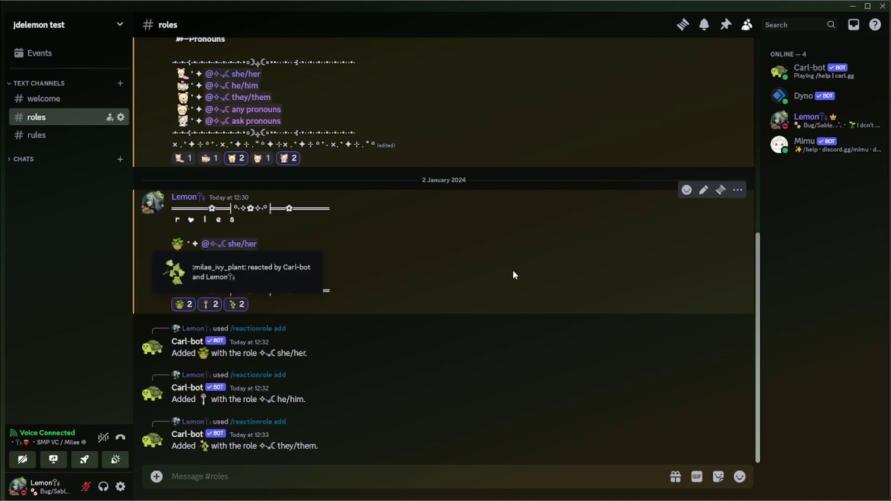
{"action": "left_click", "coordinate": [810, 121]}
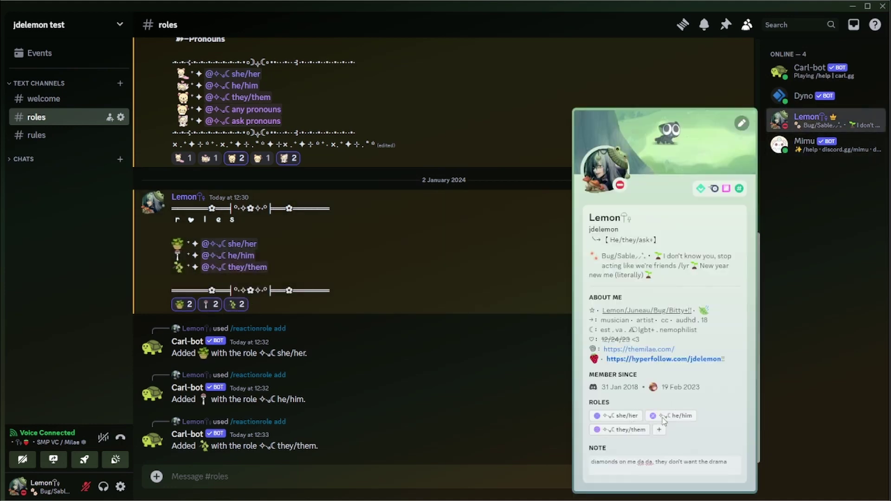
{"action": "left_click", "coordinate": [462, 363]}
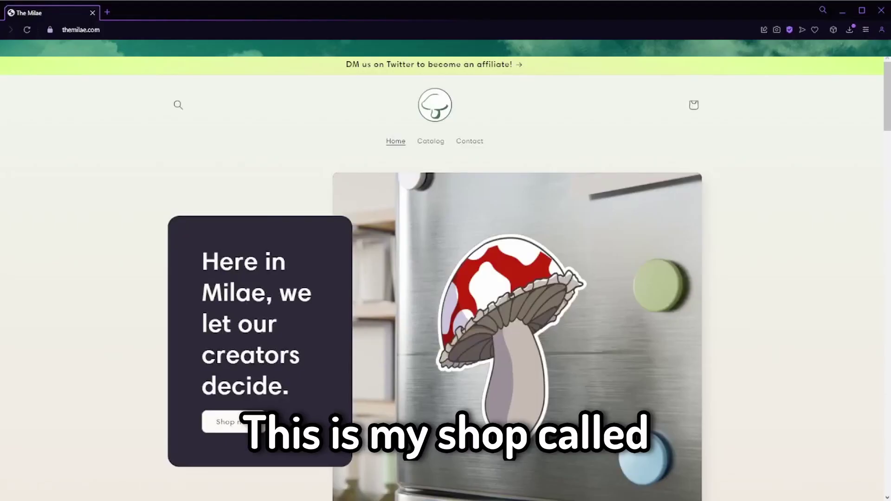
Switch to the themilae.com shop in the browser and look through the home page down to the Mushroom Series.
{"action": "scroll", "coordinate": [445, 278], "scroll_direction": "down", "scroll_amount": 7}
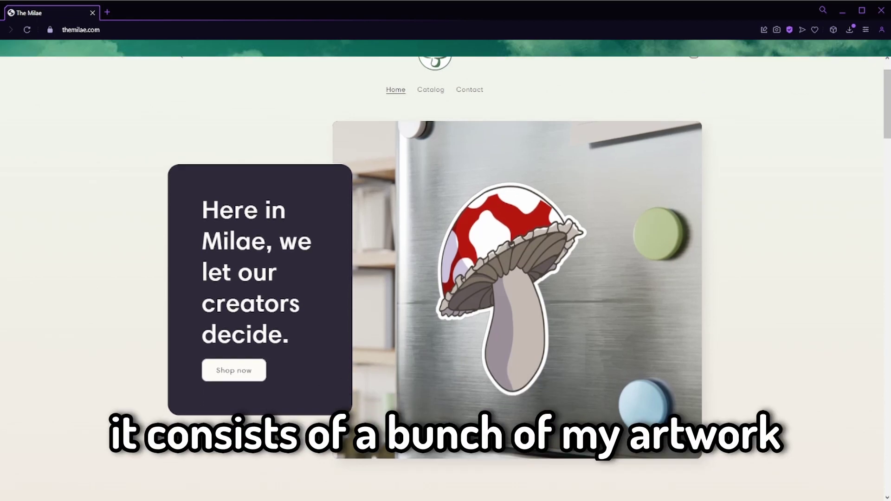
{"action": "scroll", "coordinate": [446, 259], "scroll_direction": "down", "scroll_amount": 1}
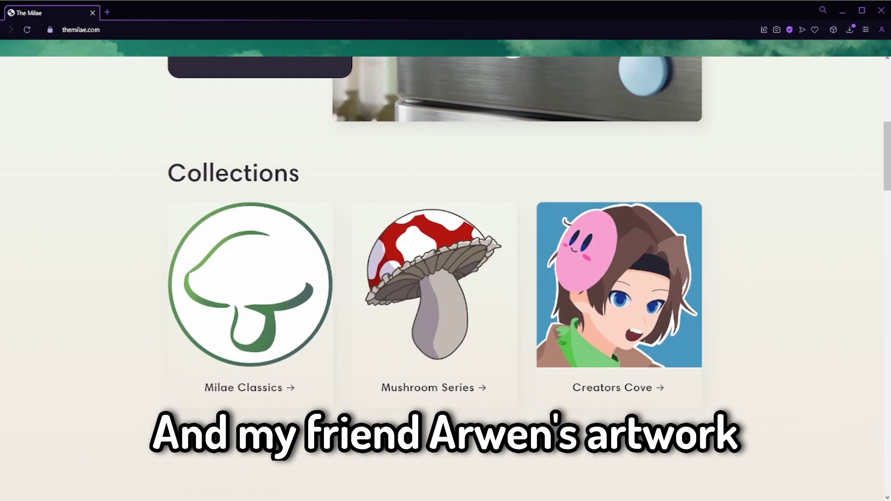
{"action": "scroll", "coordinate": [703, 289], "scroll_direction": "down", "scroll_amount": 8}
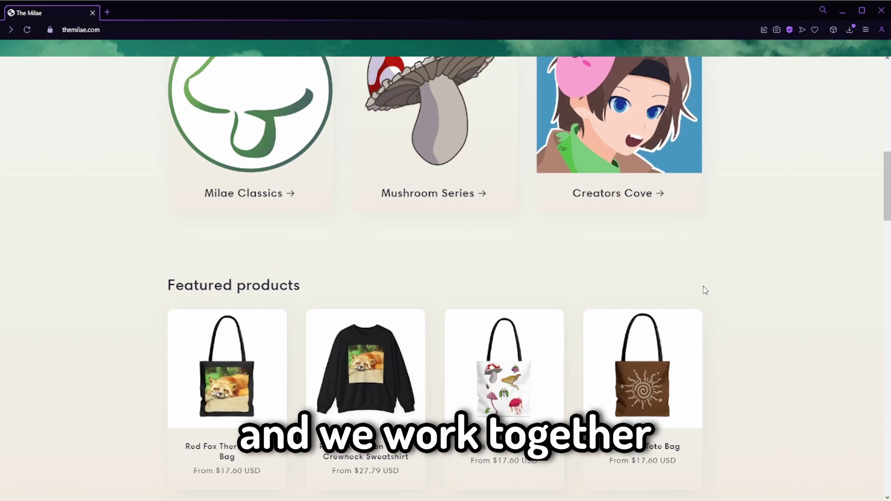
{"action": "scroll", "coordinate": [705, 290], "scroll_direction": "down", "scroll_amount": 6}
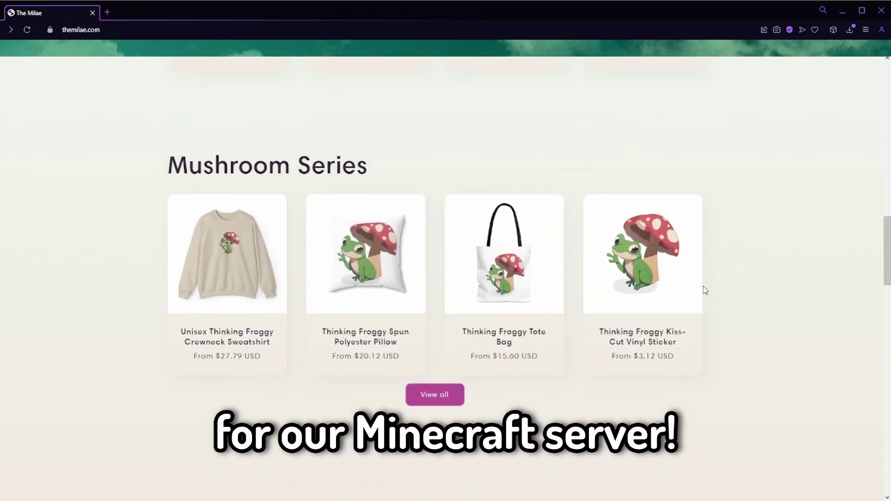
Open the Unisex Thinking Froggy Crewneck Sweatshirt page and preview the sweatshirt in Irish Green, Navy, Red and Sand.
{"action": "left_click", "coordinate": [204, 269]}
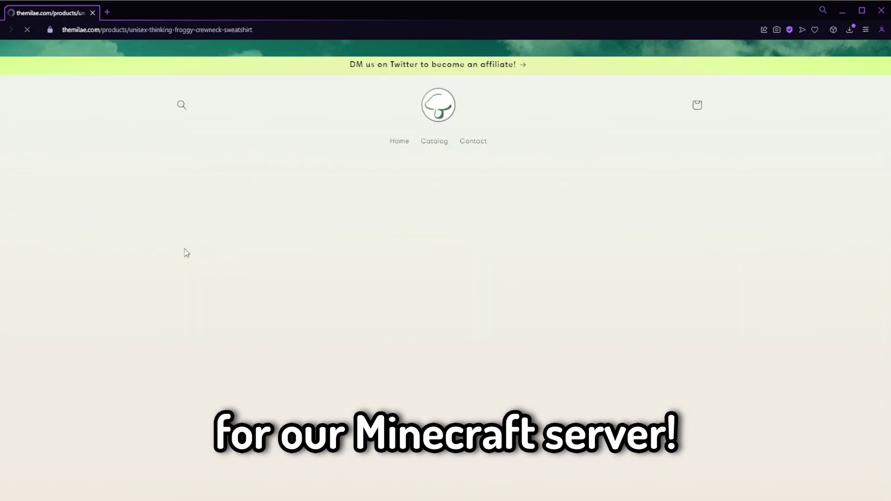
{"action": "scroll", "coordinate": [82, 282], "scroll_direction": "down", "scroll_amount": 2}
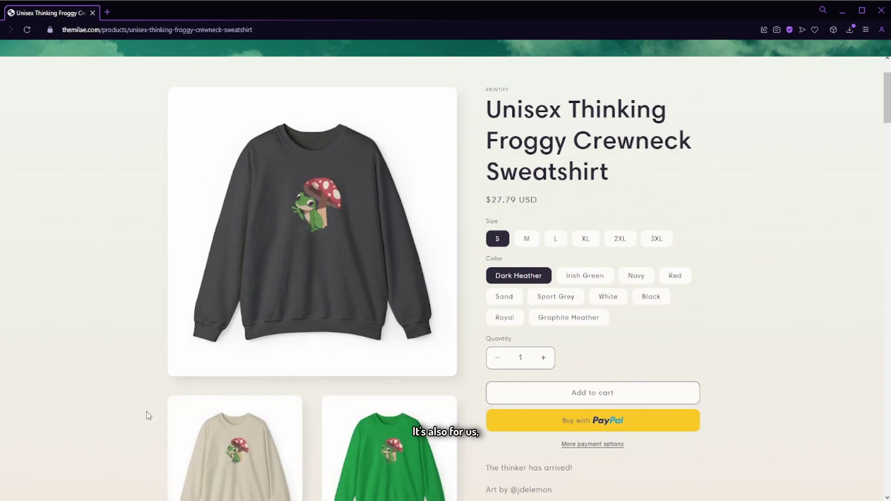
{"action": "scroll", "coordinate": [189, 277], "scroll_direction": "up", "scroll_amount": 2}
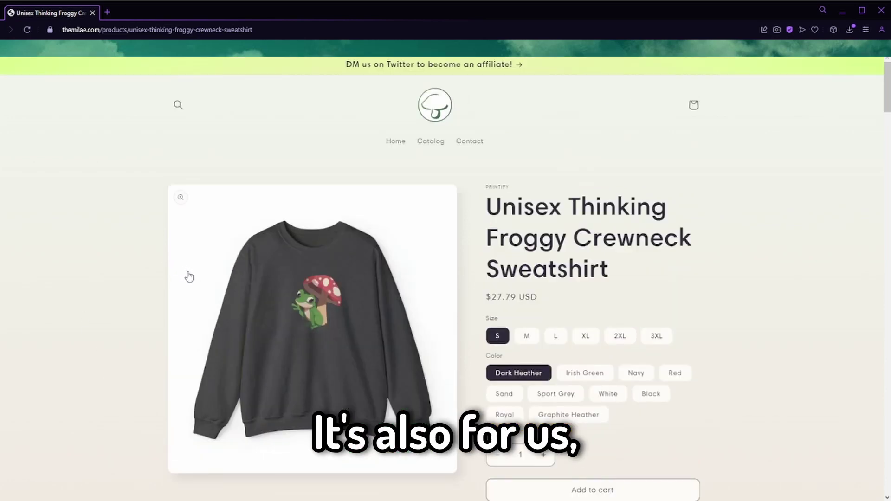
{"action": "left_click", "coordinate": [598, 377]}
{"action": "scroll", "coordinate": [604, 371], "scroll_direction": "down", "scroll_amount": 3}
{"action": "left_click", "coordinate": [646, 259]}
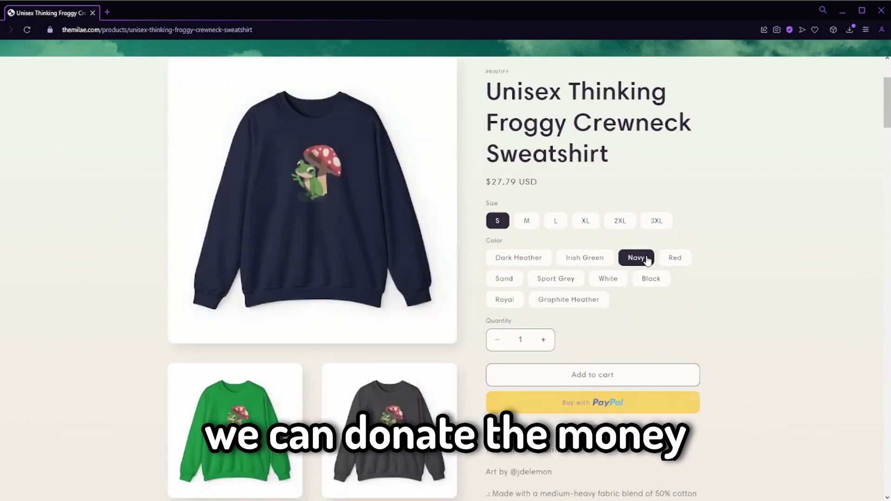
{"action": "left_click", "coordinate": [672, 258]}
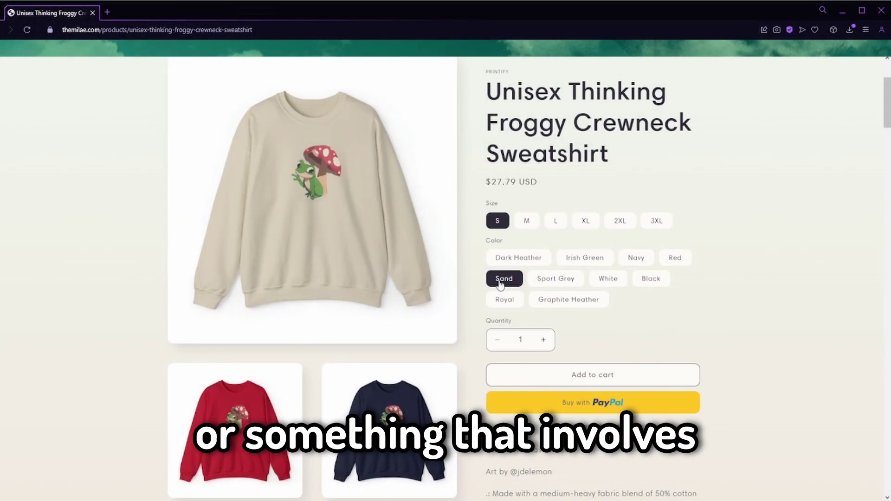
Return to the shop's home page and open the full Gremlincore Galore collection to look through its products.
{"action": "key", "text": "alt+Left"}
{"action": "scroll", "coordinate": [132, 273], "scroll_direction": "down", "scroll_amount": 6}
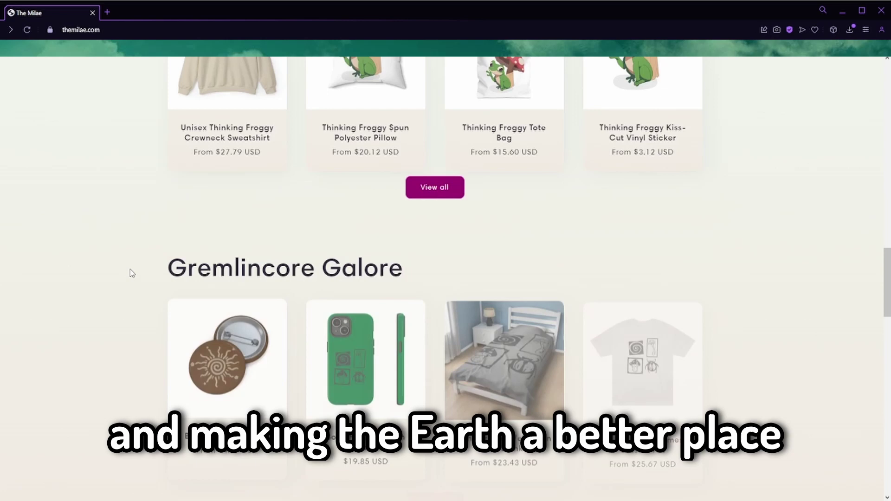
{"action": "scroll", "coordinate": [266, 240], "scroll_direction": "down", "scroll_amount": 1}
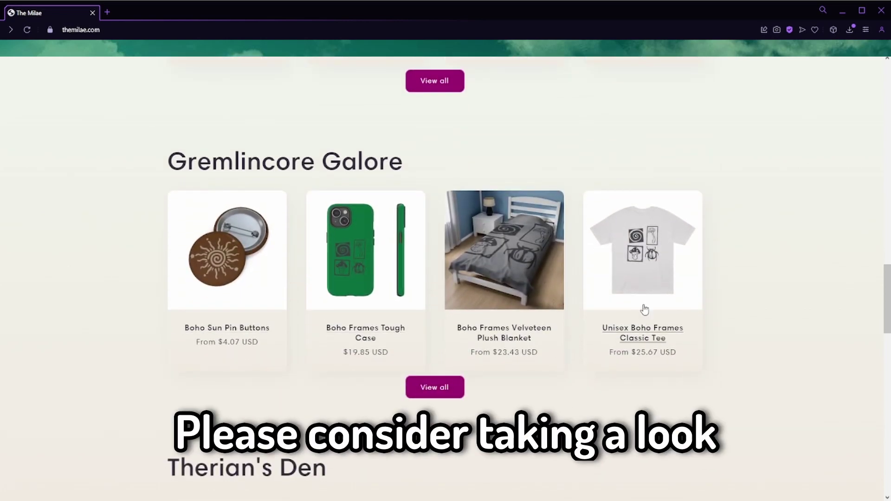
{"action": "left_click", "coordinate": [433, 389]}
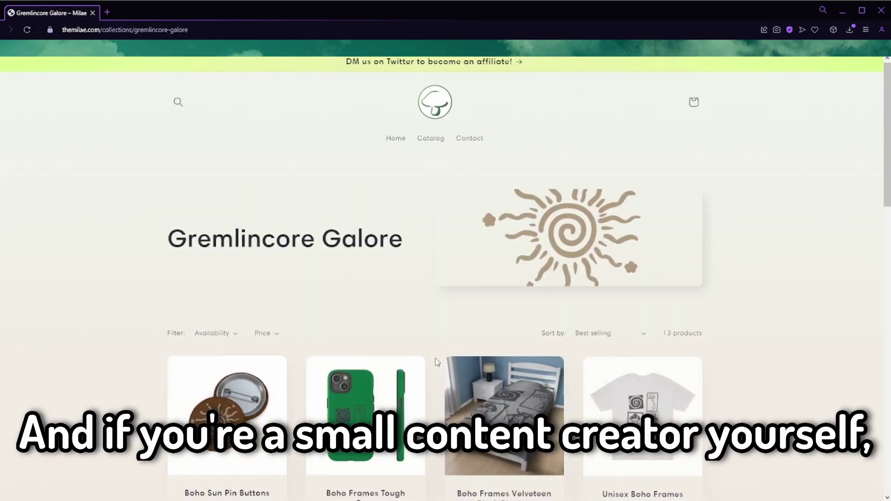
{"action": "scroll", "coordinate": [435, 358], "scroll_direction": "down", "scroll_amount": 4}
{"action": "scroll", "coordinate": [435, 358], "scroll_direction": "down", "scroll_amount": 3}
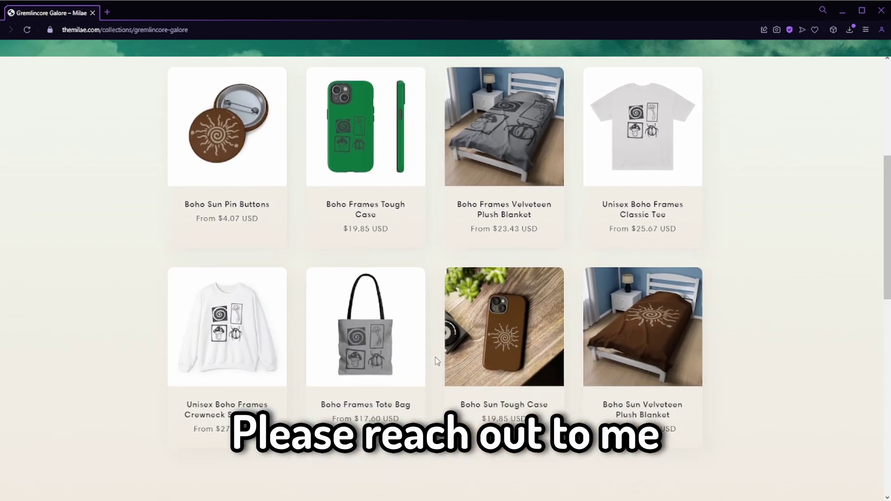
{"action": "scroll", "coordinate": [436, 361], "scroll_direction": "down", "scroll_amount": 3}
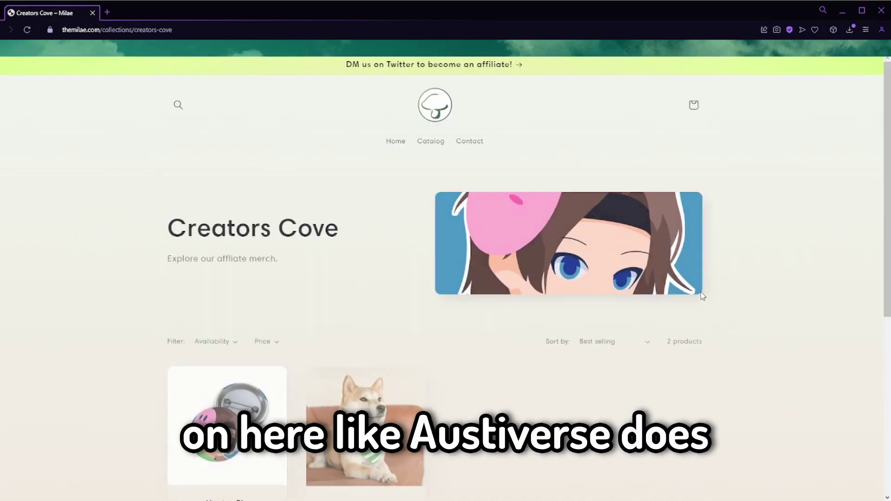
View the Creators Cove collection and preview the Green Boho Sun Tote Bag in the Medium and Large sizes.
{"action": "scroll", "coordinate": [705, 291], "scroll_direction": "down", "scroll_amount": 2}
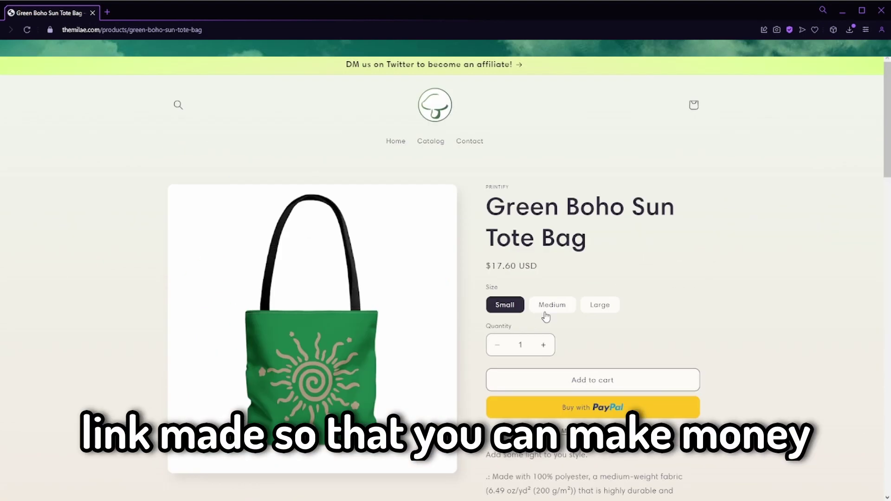
{"action": "left_click", "coordinate": [547, 308]}
{"action": "scroll", "coordinate": [593, 299], "scroll_direction": "down", "scroll_amount": 2}
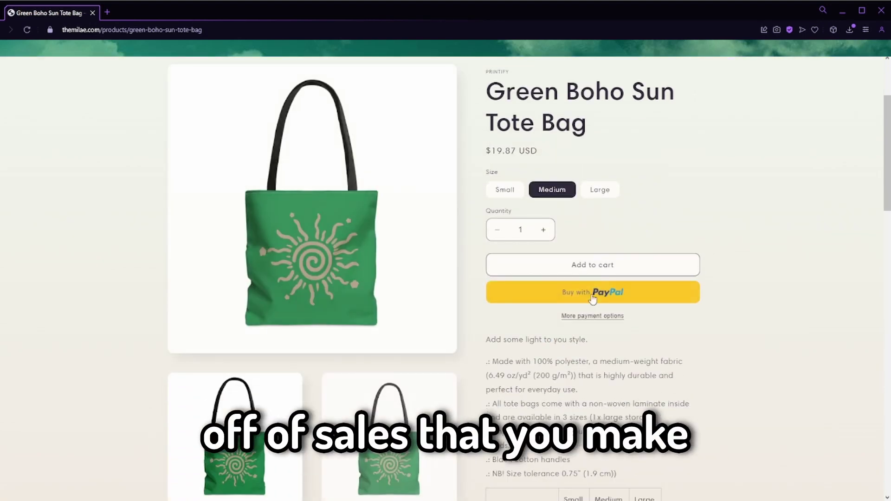
{"action": "left_click", "coordinate": [601, 188]}
Go back to the shop's home page, look through its remaining sections and view the Tech Accessories collection.
{"action": "key", "text": "alt+Left"}
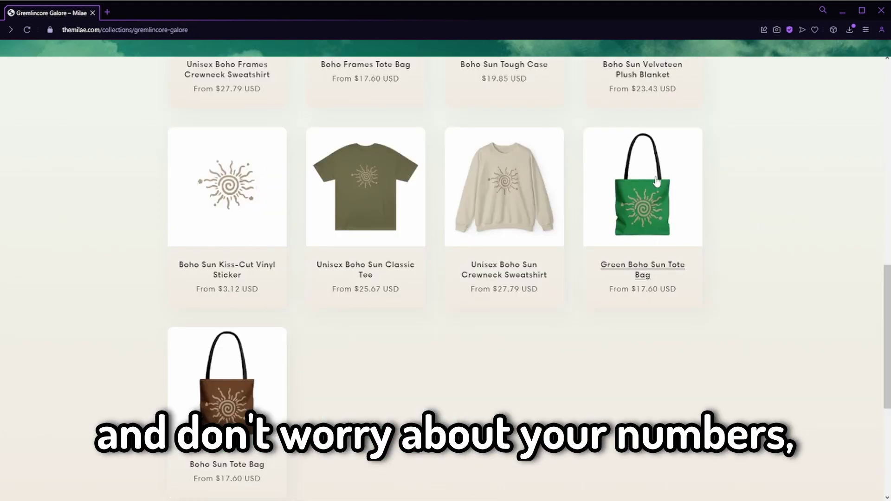
{"action": "key", "text": "alt+Left"}
{"action": "scroll", "coordinate": [626, 272], "scroll_direction": "down", "scroll_amount": 10}
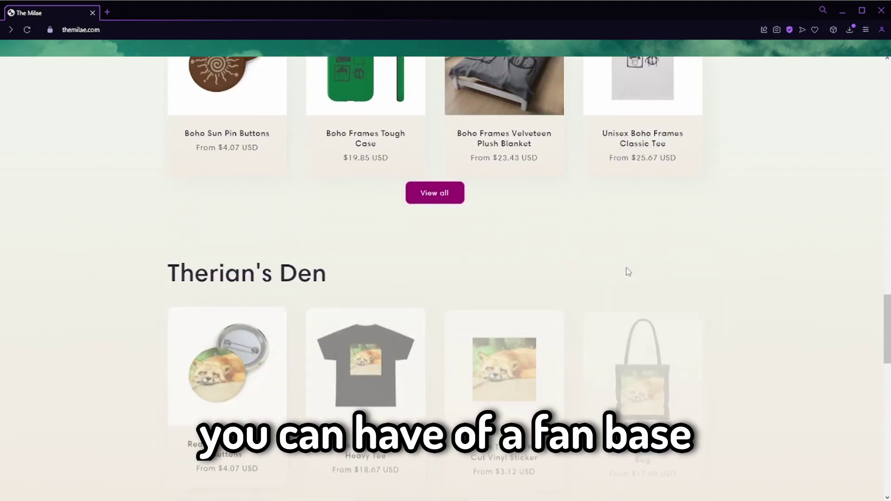
{"action": "scroll", "coordinate": [627, 273], "scroll_direction": "down", "scroll_amount": 3}
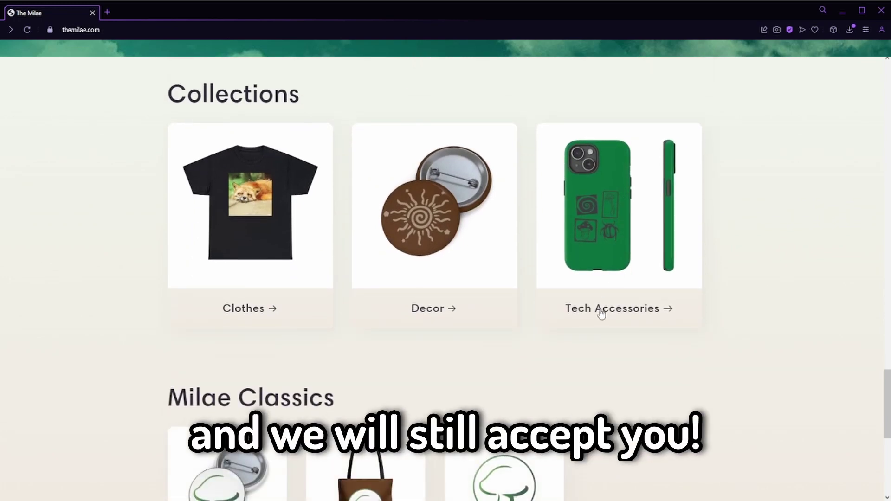
{"action": "scroll", "coordinate": [601, 313], "scroll_direction": "down", "scroll_amount": 3}
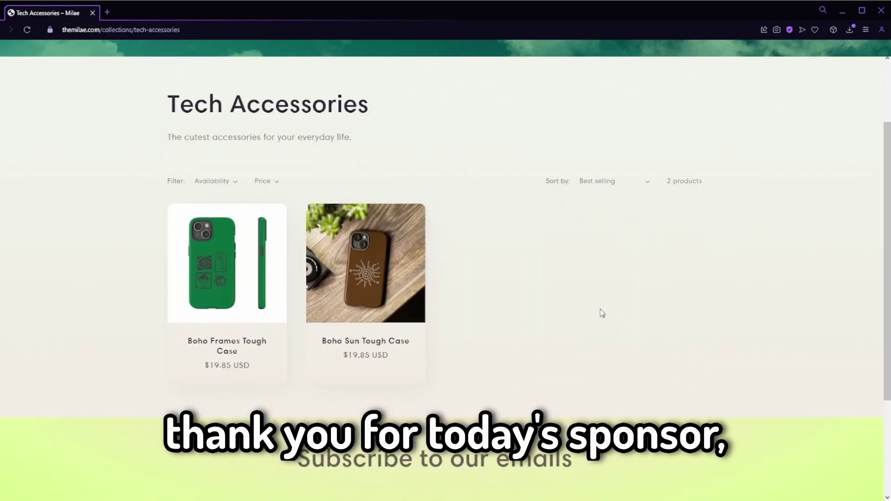